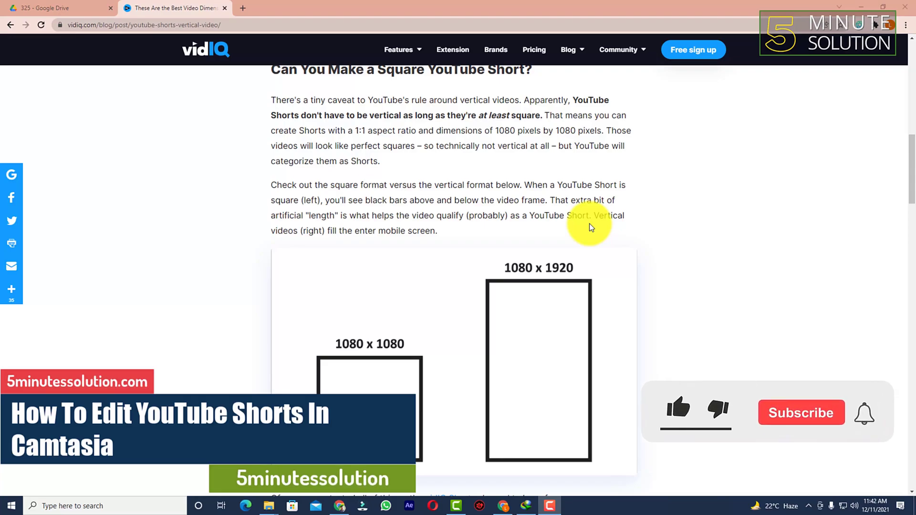
- Bring Camtasia forward and open Project Settings showing the current 1920×1080, 60 fps canvas
scroll(426, 259, up, 1)
scroll(462, 241, down, 1)
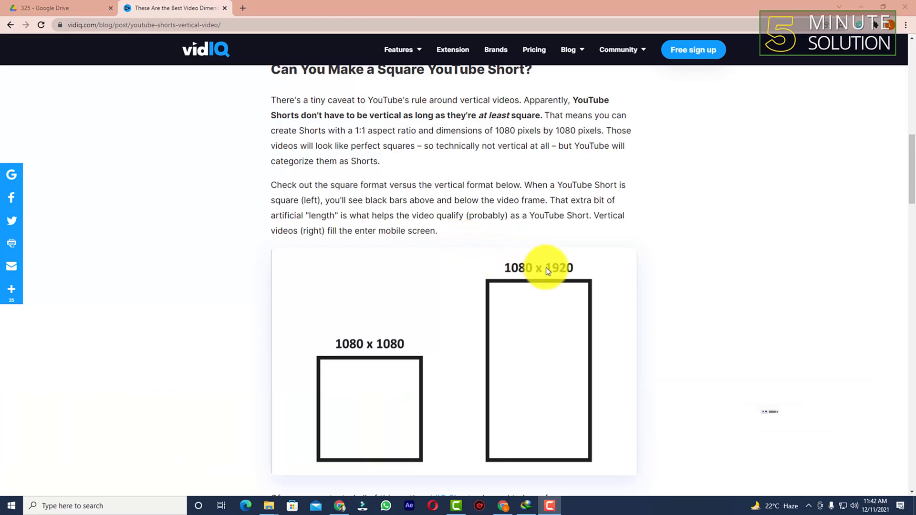
click(456, 505)
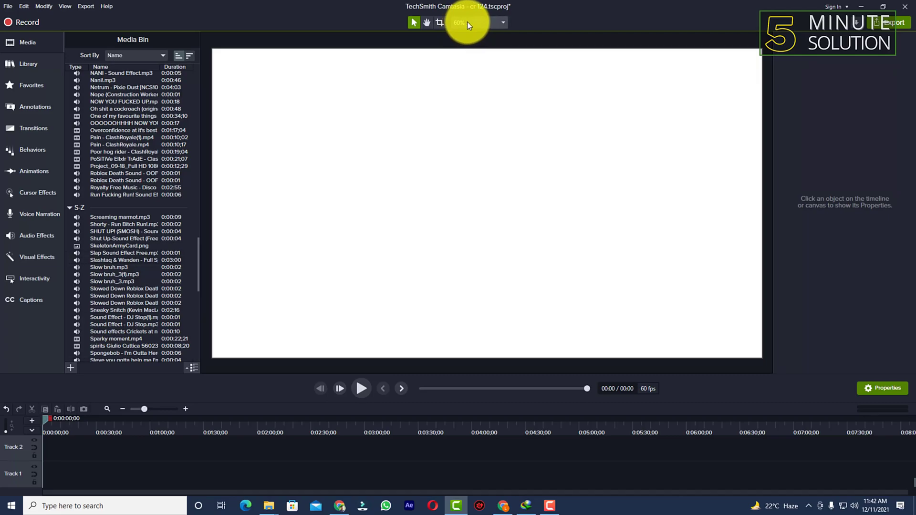
click(468, 22)
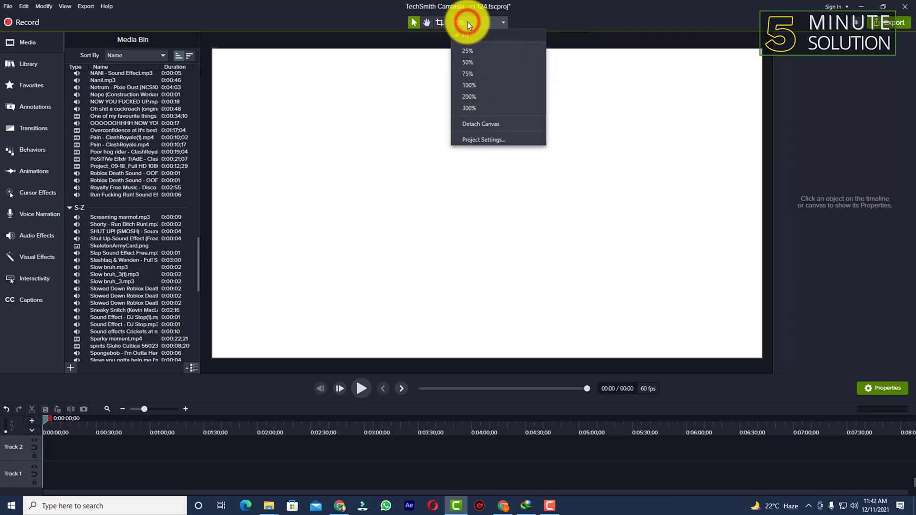
click(417, 88)
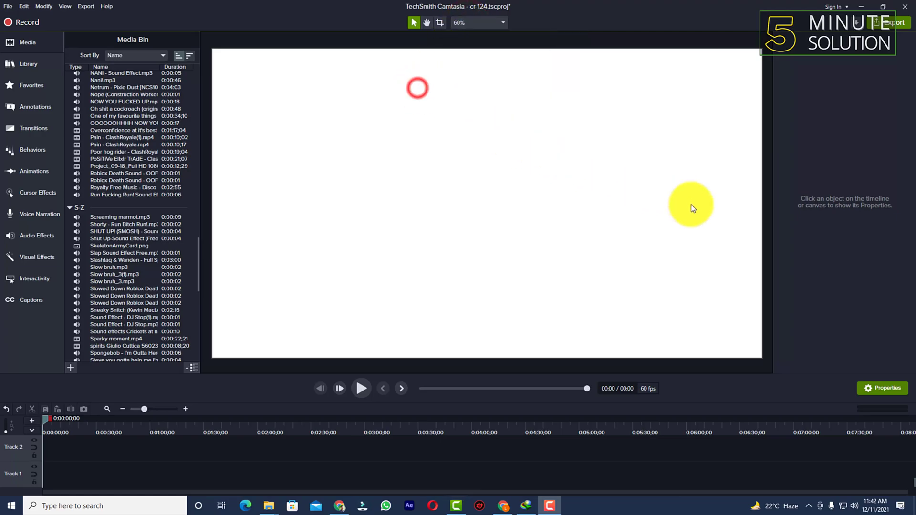
click(485, 24)
- Set the canvas dimensions to Custom with width 1080 and height 1920
click(480, 140)
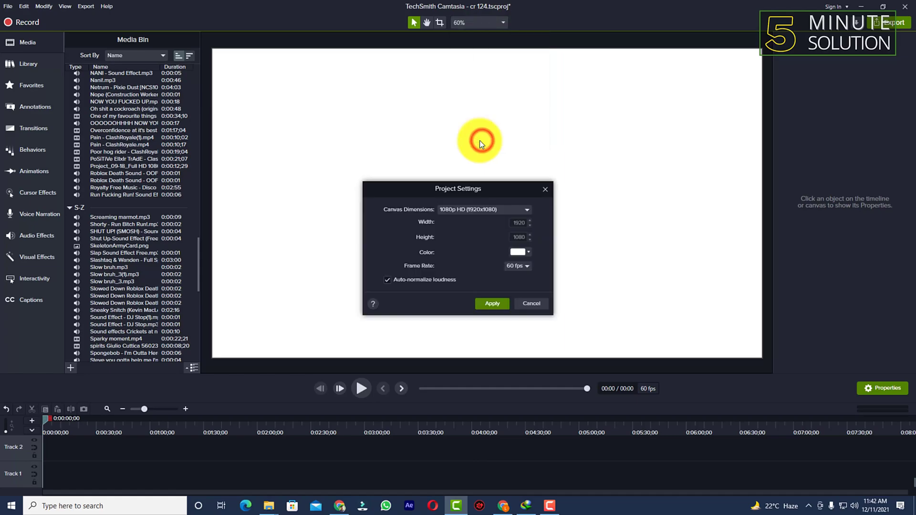
click(471, 210)
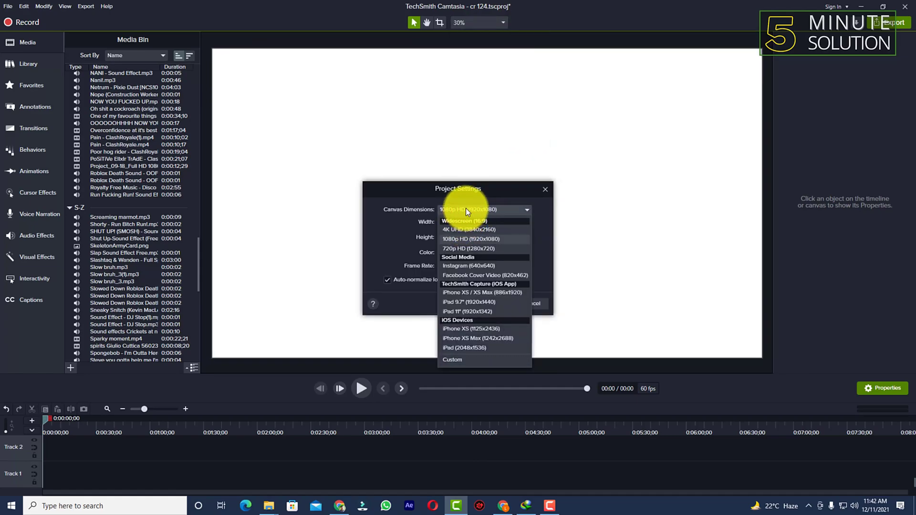
click(469, 360)
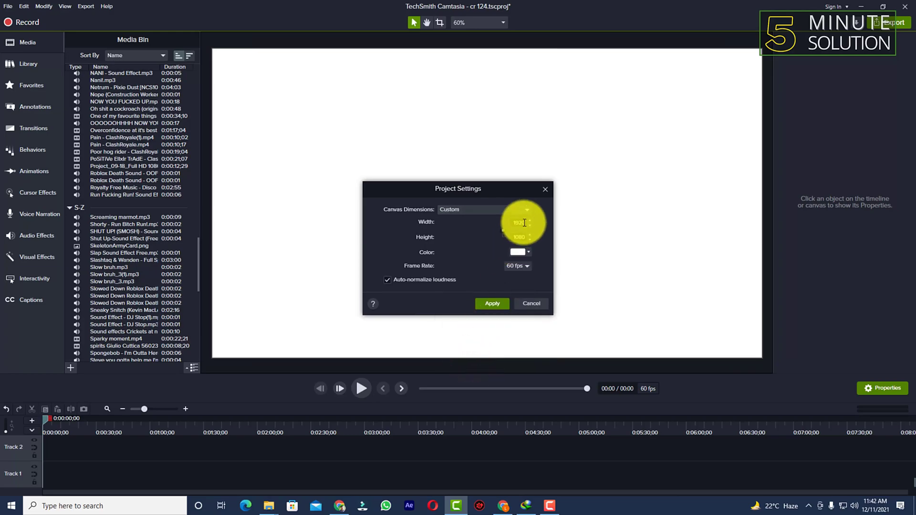
click(524, 223)
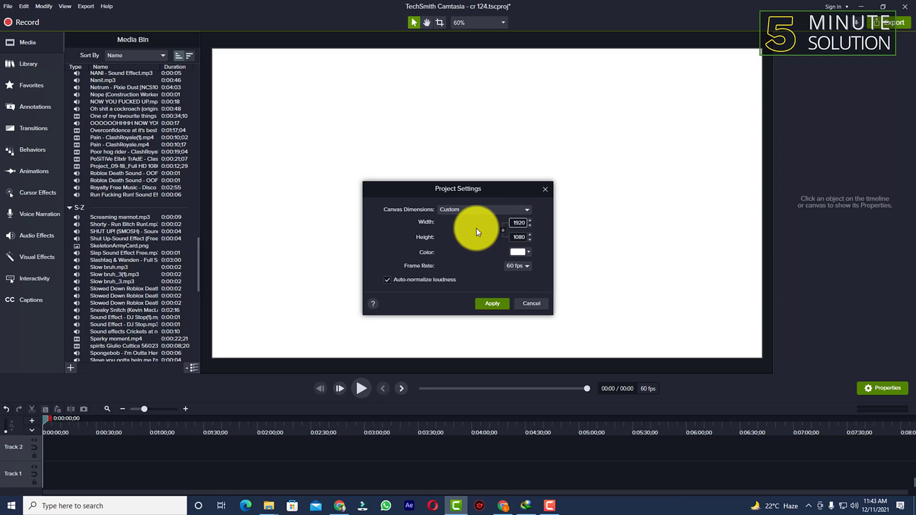
text(1)
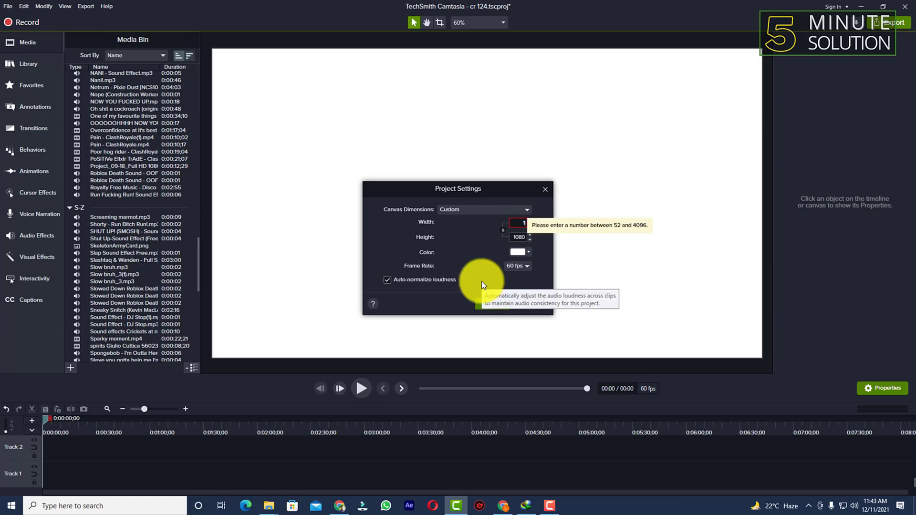
text(080)
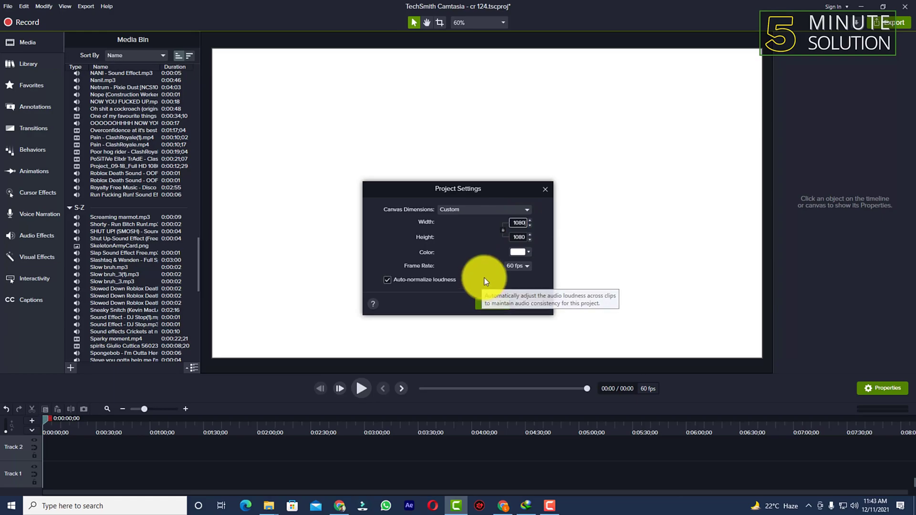
click(514, 237)
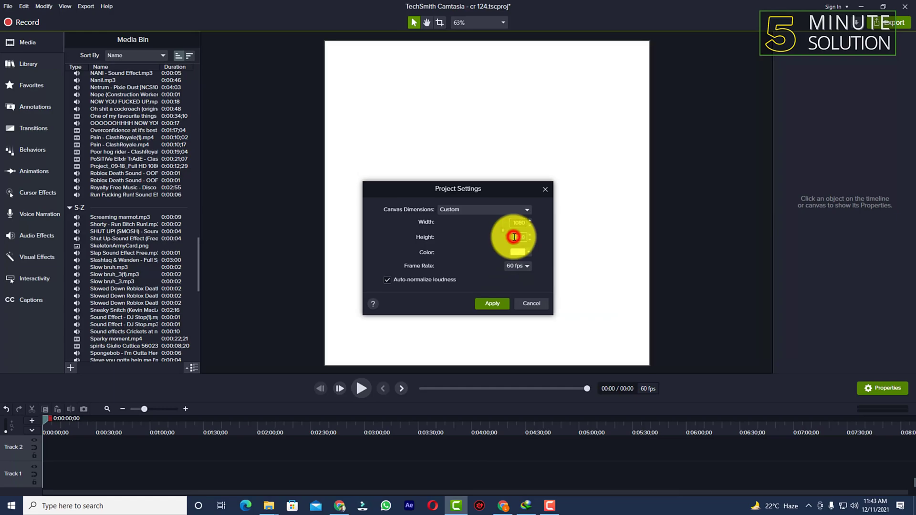
text(192)
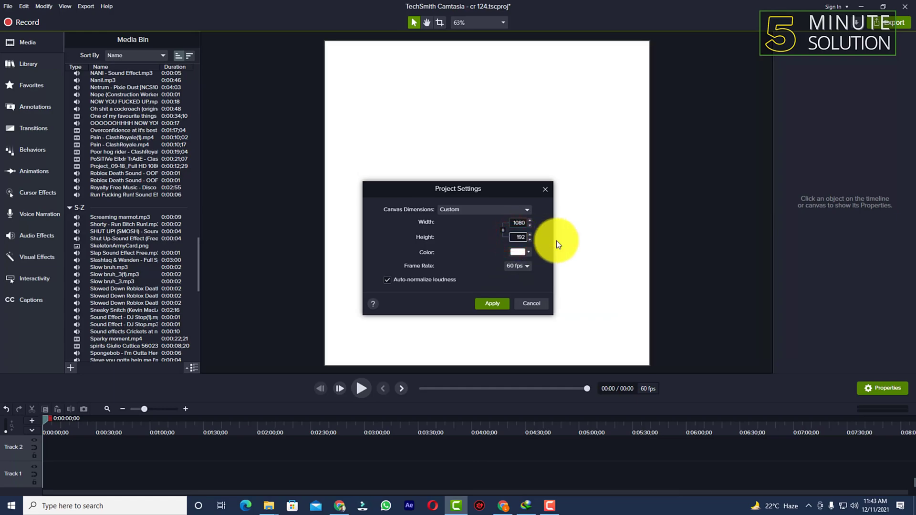
text(0)
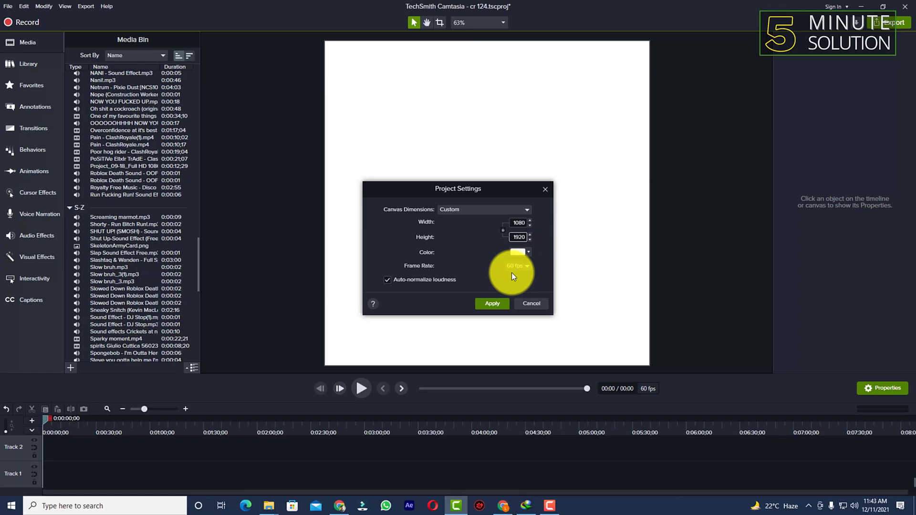
- Keep 60 fps and a white canvas background, then apply the settings
click(516, 266)
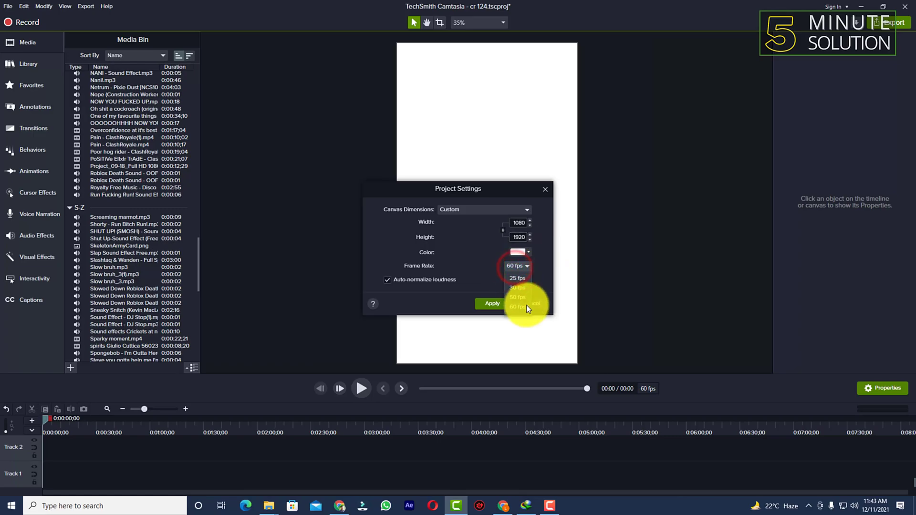
click(526, 305)
click(519, 254)
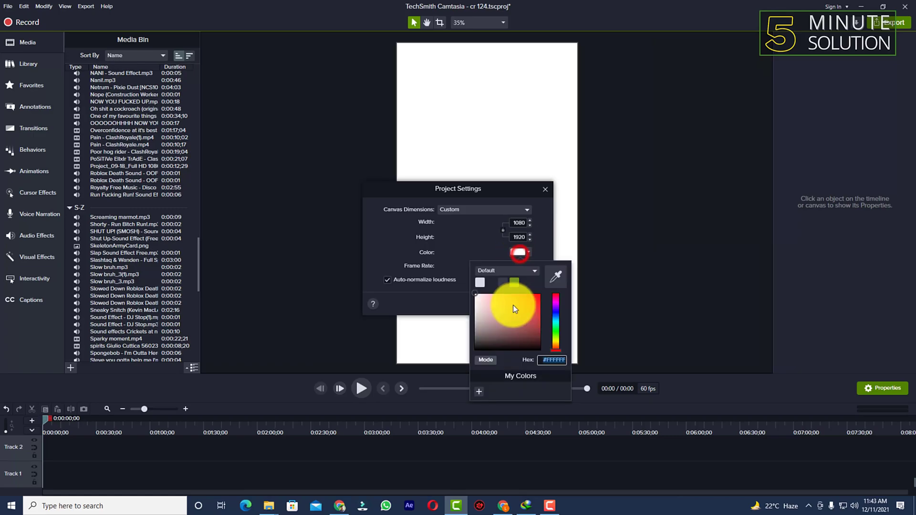
click(488, 250)
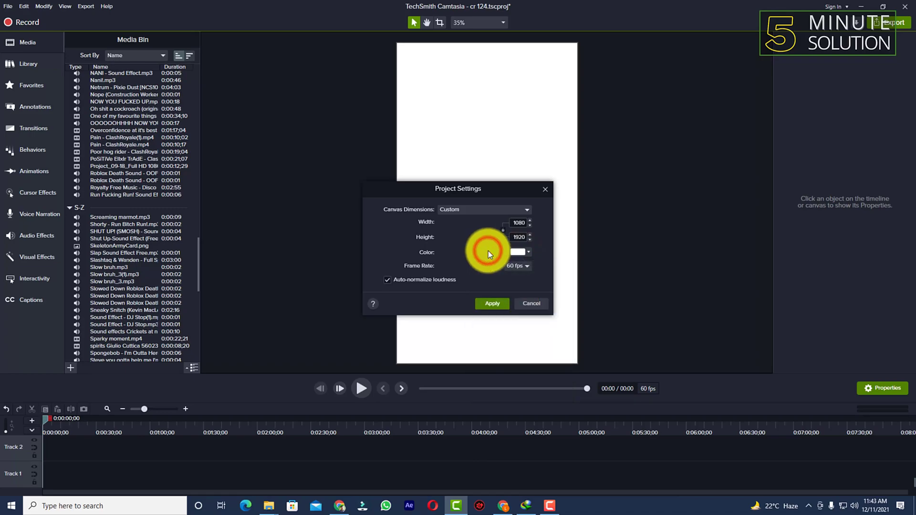
click(498, 303)
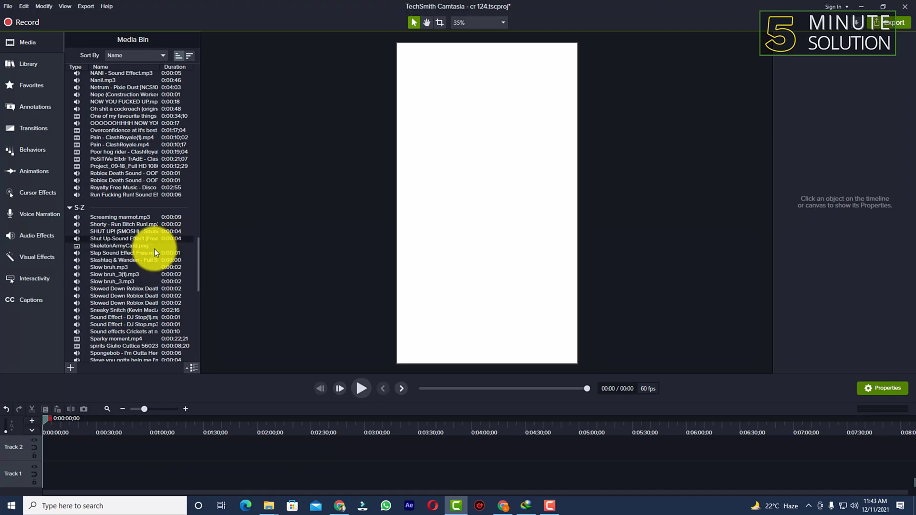
- Drag the Epic Larry clutch video from the larry god folder onto Track 1
click(269, 506)
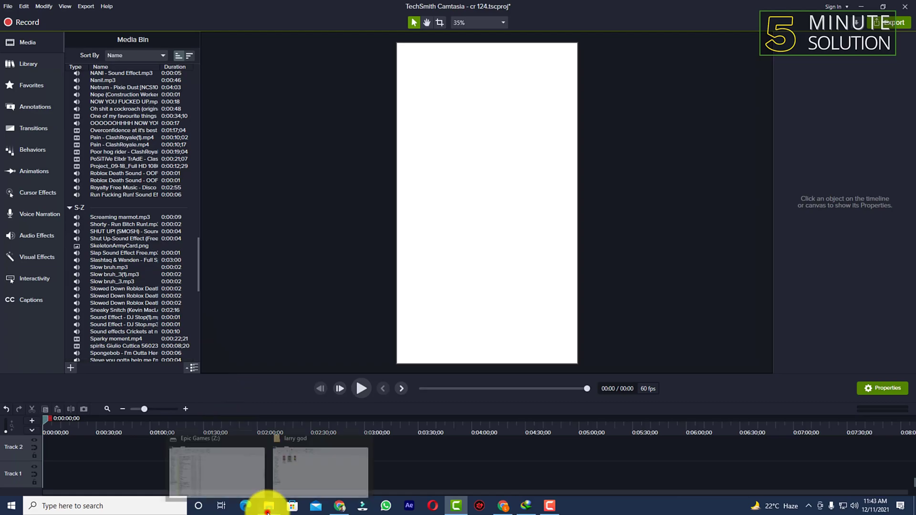
click(307, 470)
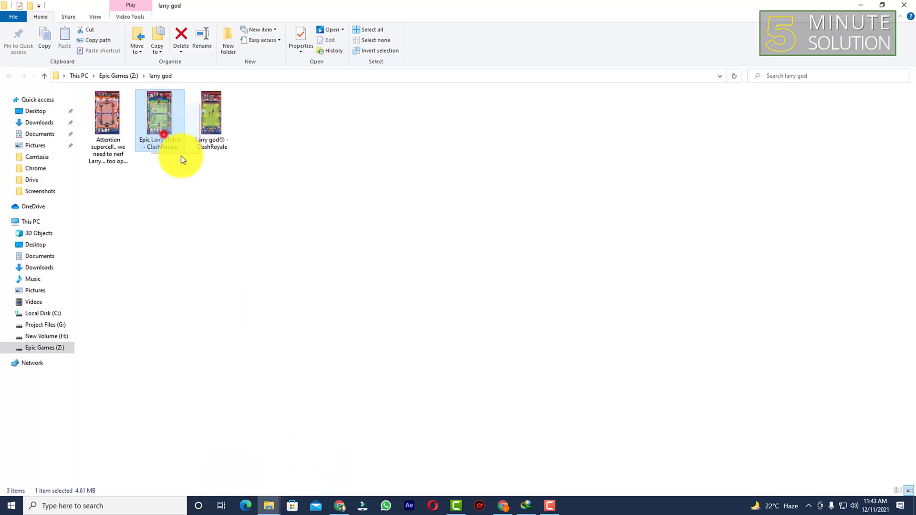
mouse_move(164, 134)
mouse_down()
mouse_move(418, 465)
mouse_move(67, 474)
mouse_up()
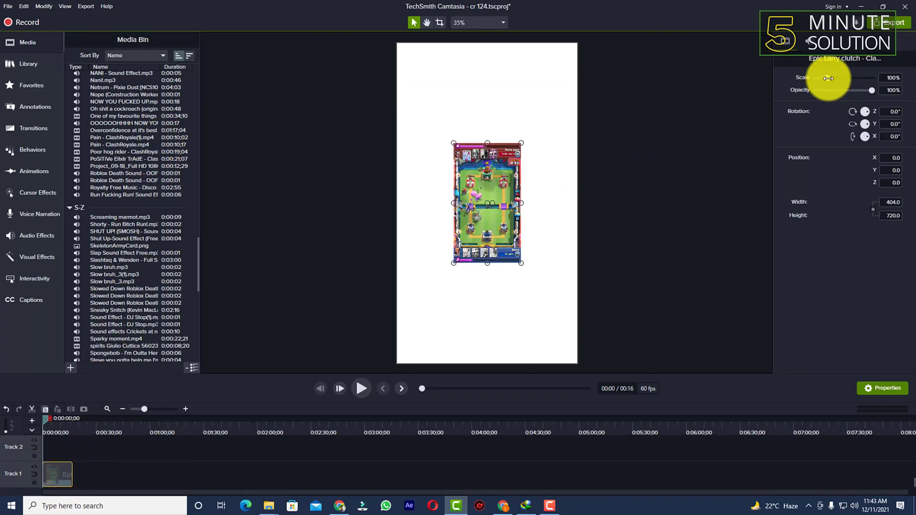
- Raise the clip's Scale to about 286% so it fills the canvas height
mouse_move(828, 78)
mouse_down()
mouse_move(834, 151)
mouse_move(850, 150)
mouse_up()
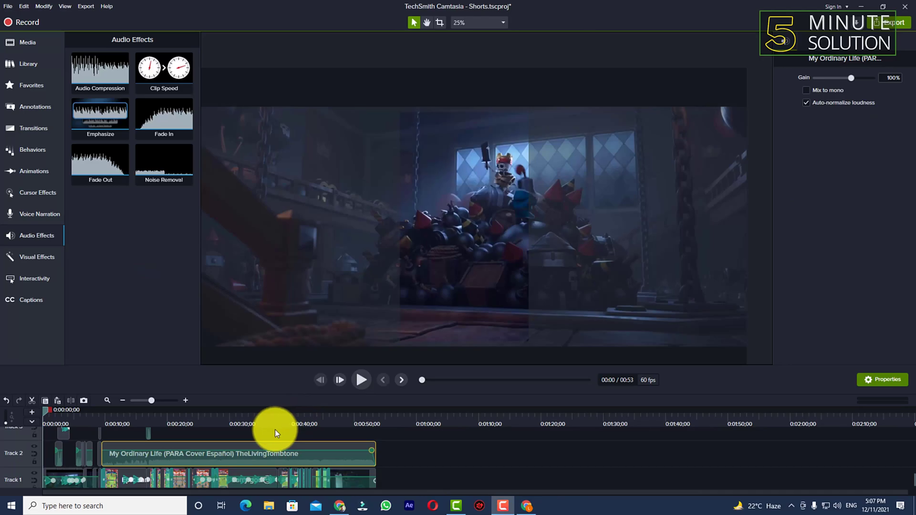
- Scrub to about 0:26, enlarge the timeline to show Tracks 3–5, and zoom out to fit
scroll(124, 456, down, 1)
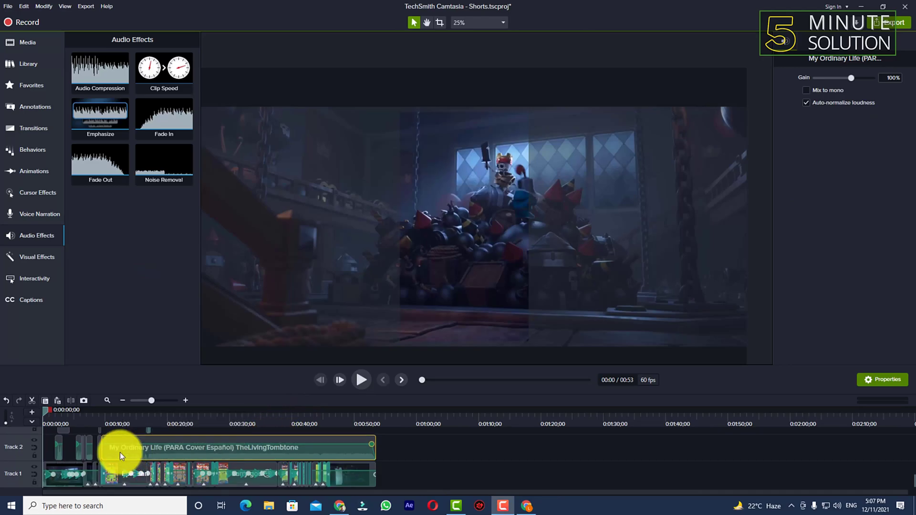
drag(89, 416, 207, 423)
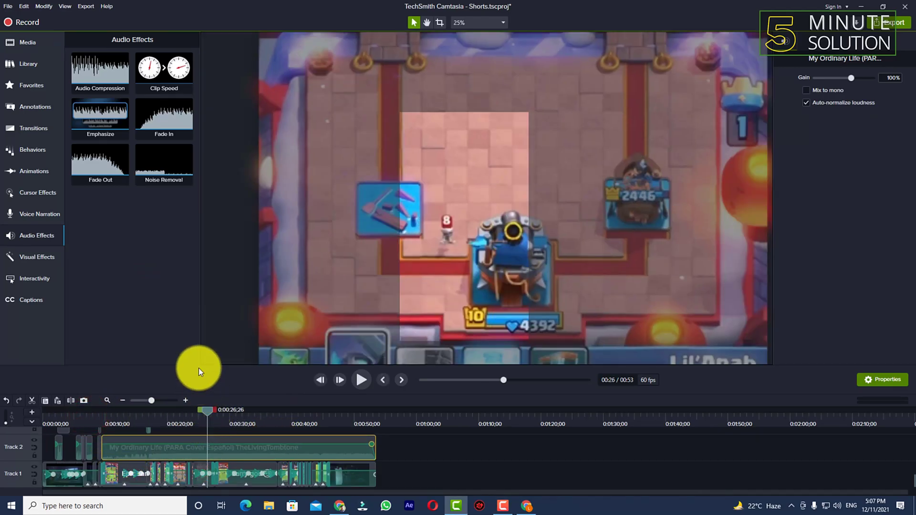
drag(198, 336, 200, 297)
mouse_move(77, 349)
mouse_down()
mouse_move(281, 373)
mouse_move(326, 354)
mouse_move(179, 380)
mouse_move(95, 373)
mouse_move(365, 353)
mouse_up()
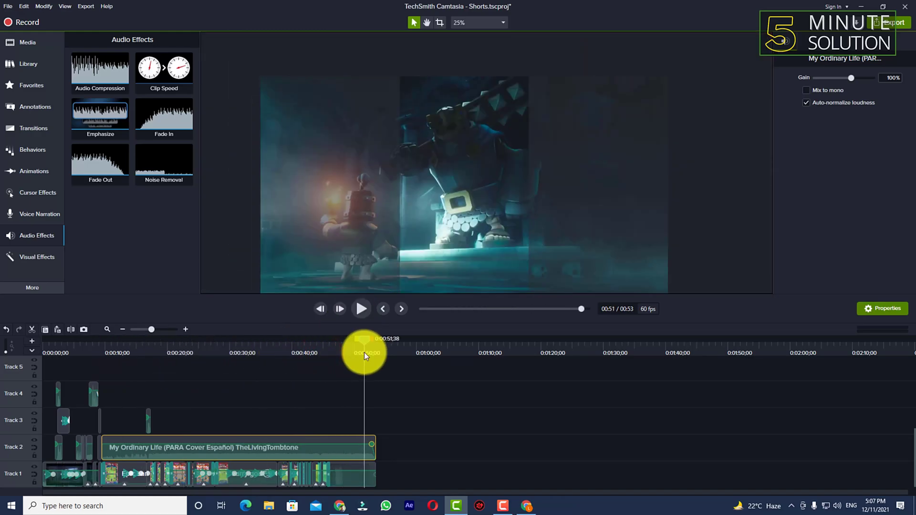
click(306, 47)
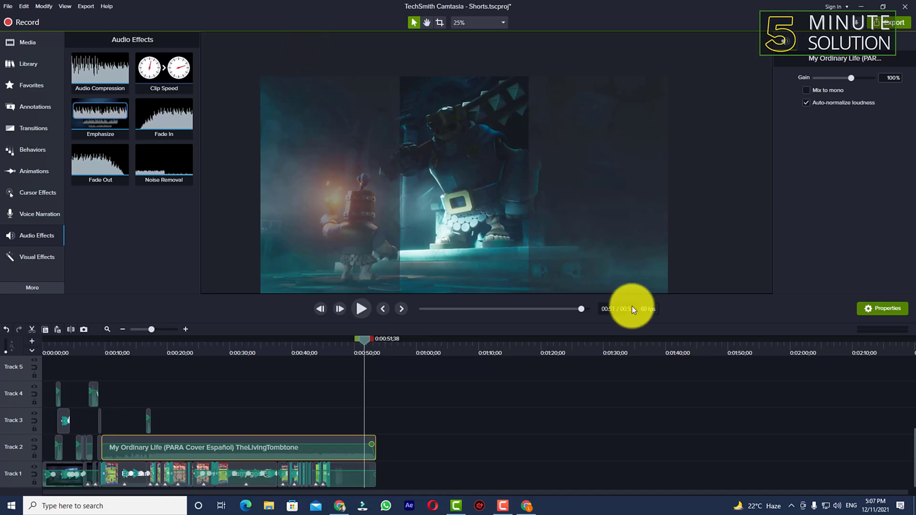
click(144, 329)
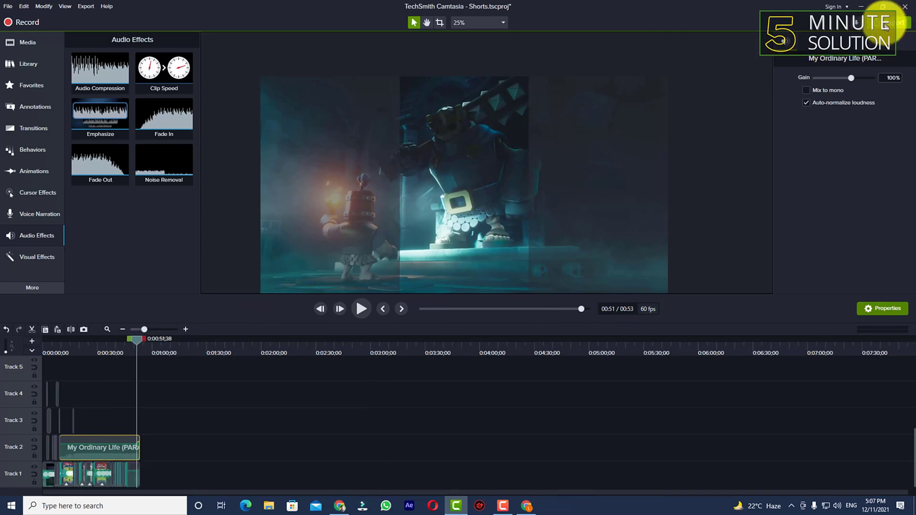
- Start a Local File export using custom production settings
click(891, 24)
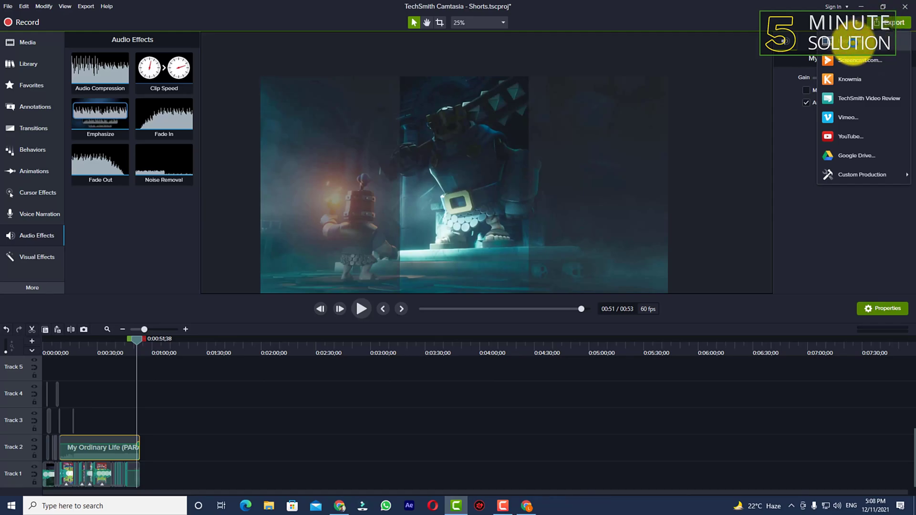
click(851, 42)
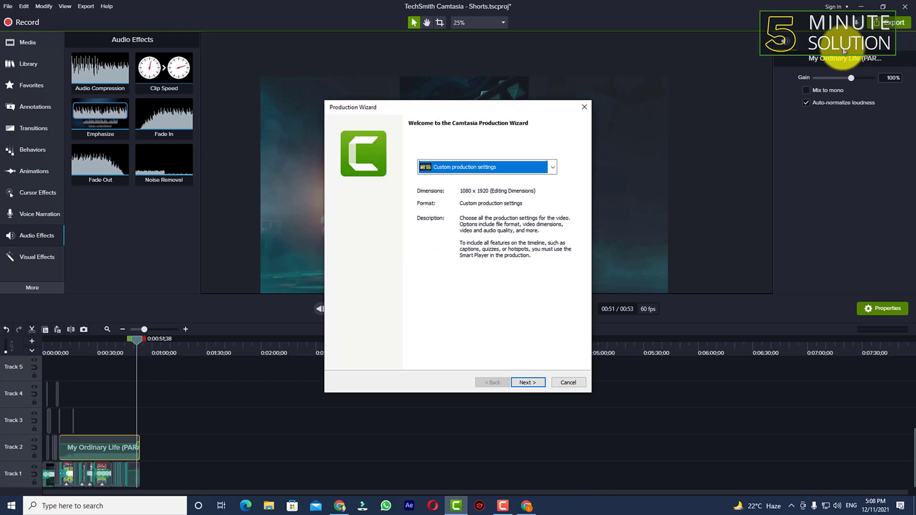
click(547, 167)
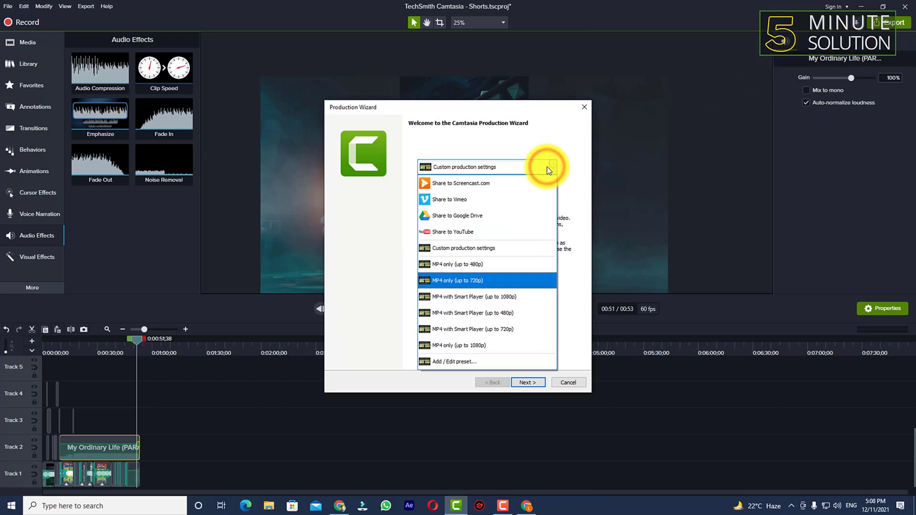
click(496, 246)
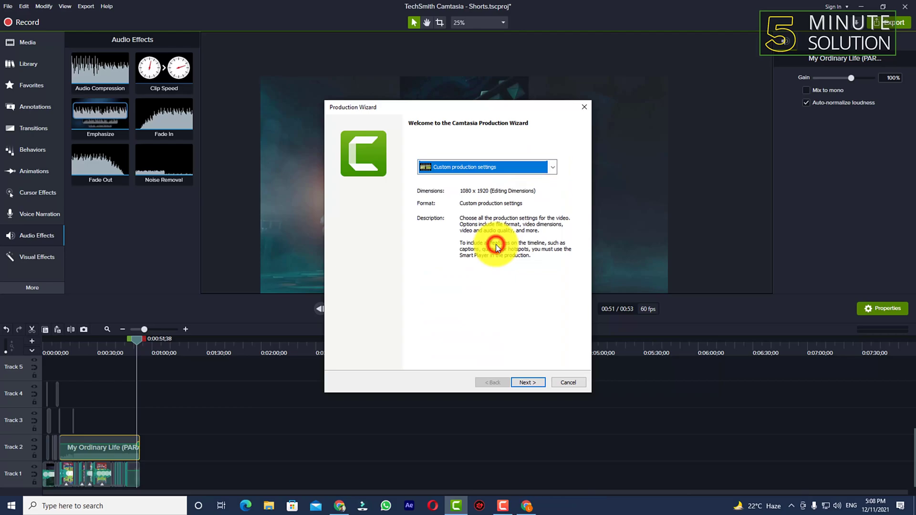
- Keep MP4 format and verify the 1080×1920 size and 60 fps video settings
click(521, 378)
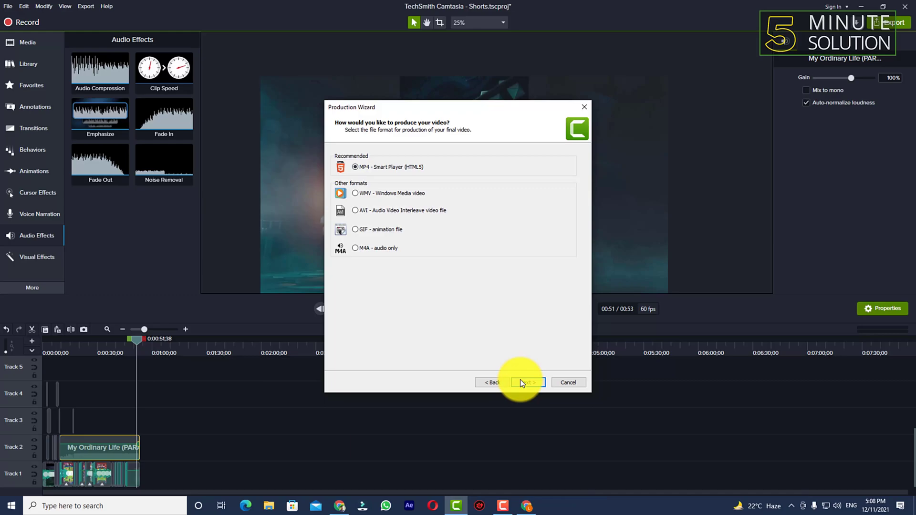
click(527, 384)
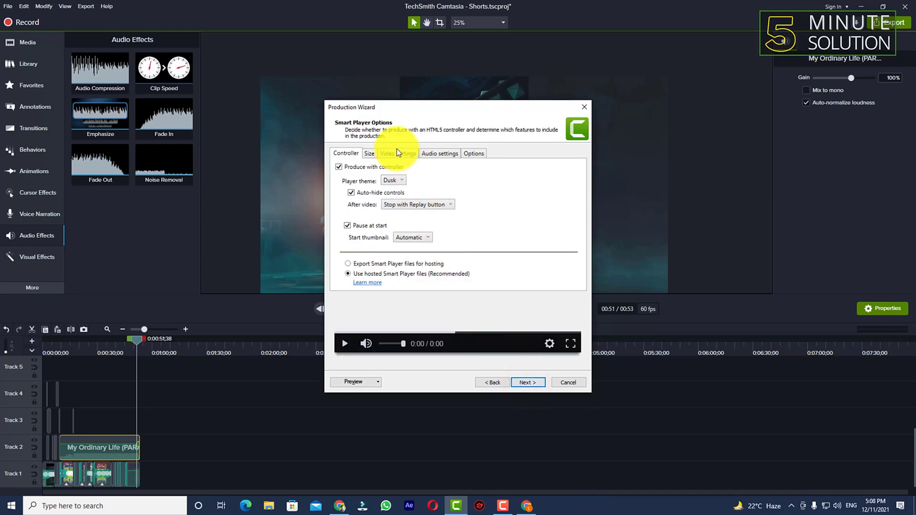
click(396, 151)
click(369, 153)
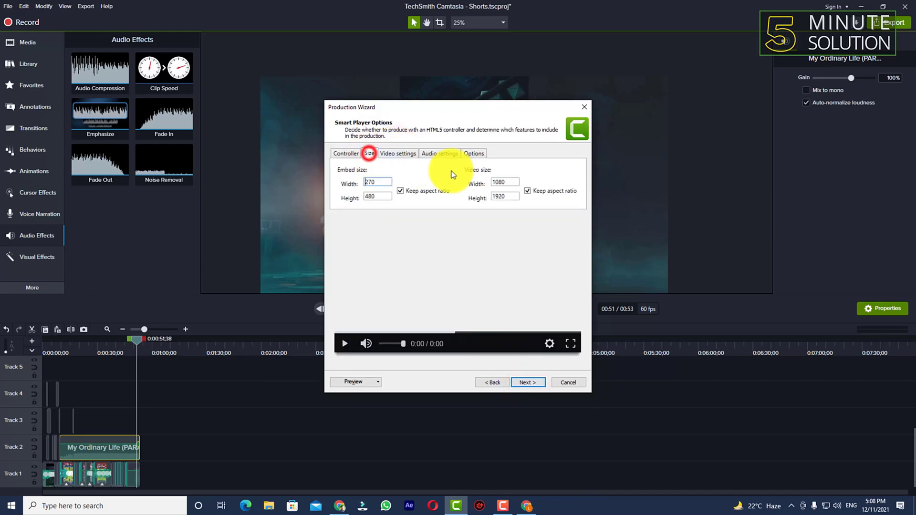
click(506, 181)
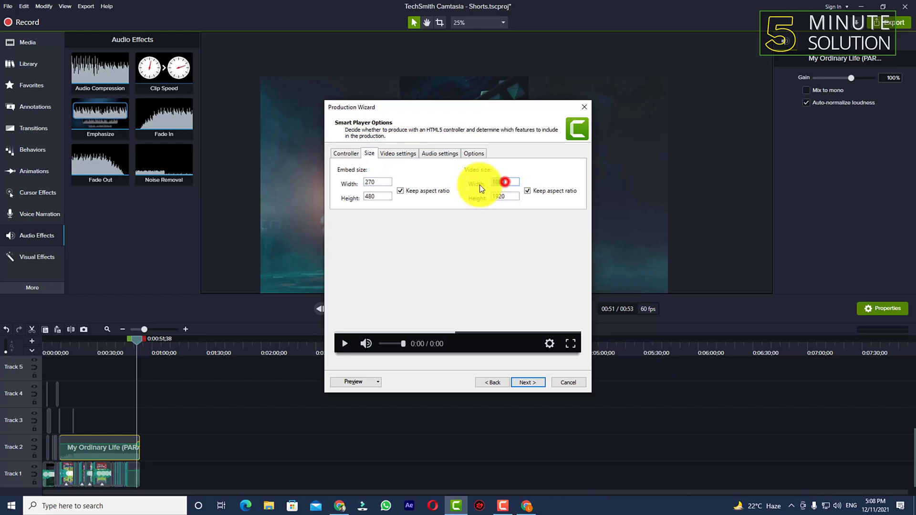
click(506, 194)
click(402, 153)
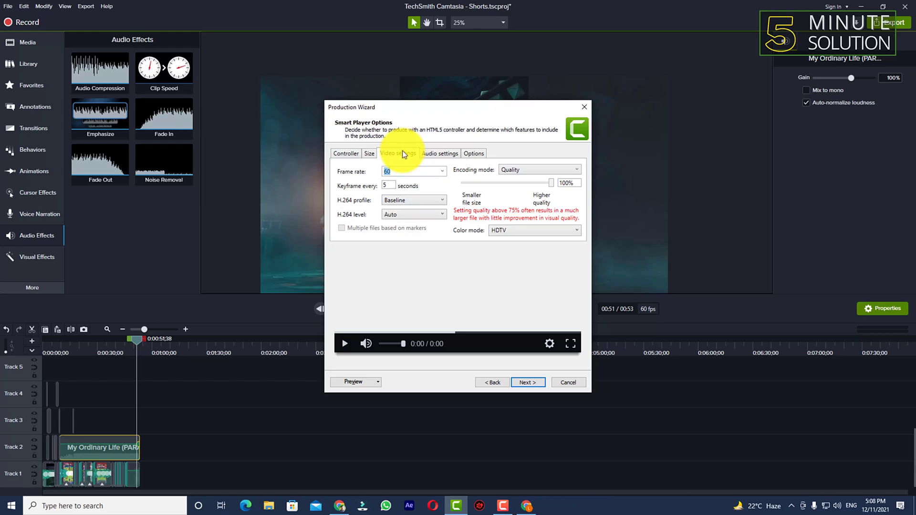
- Produce the video as Shorts on Z:, overwriting the existing Shorts files
click(520, 384)
click(519, 385)
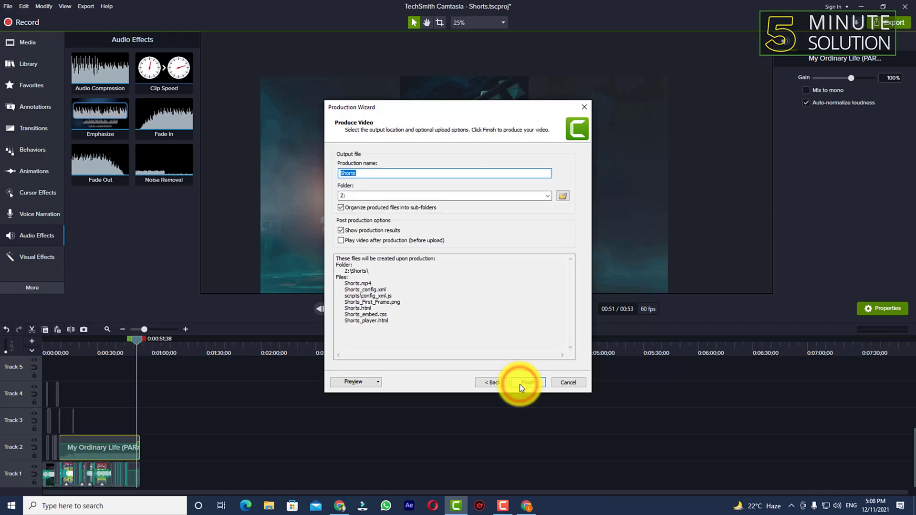
click(522, 382)
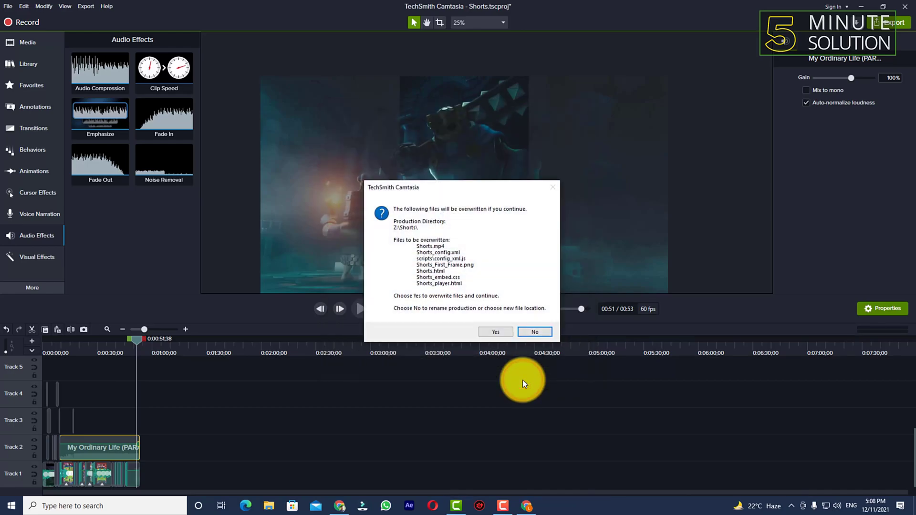
click(497, 331)
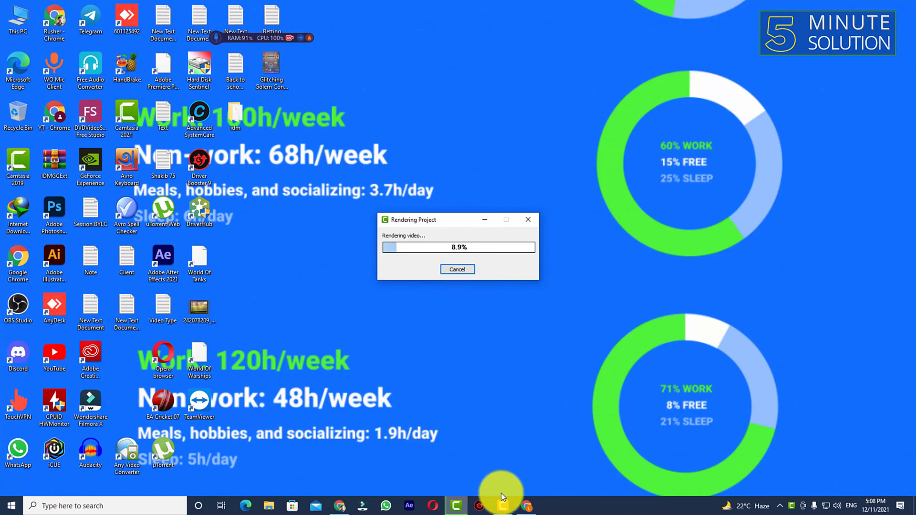
- Return to Camtasia after rendering to view the Shorts.mp4 production results
click(504, 506)
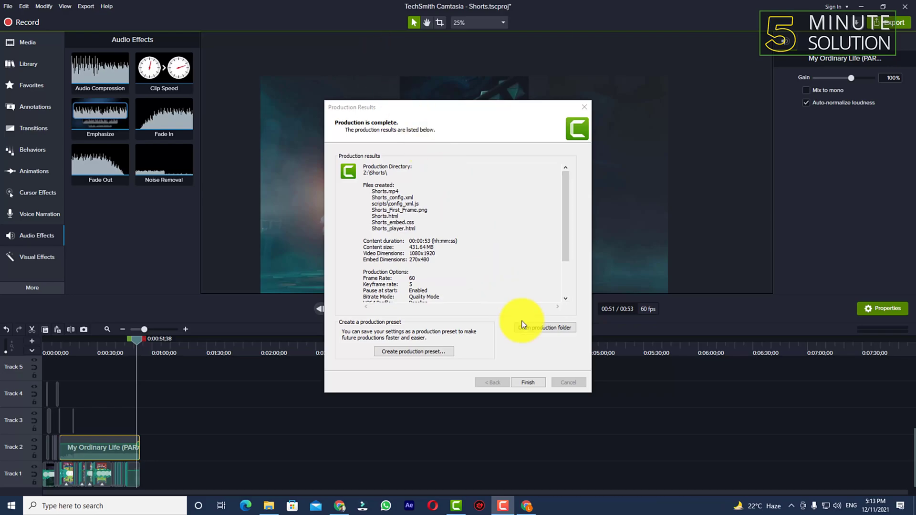
click(527, 330)
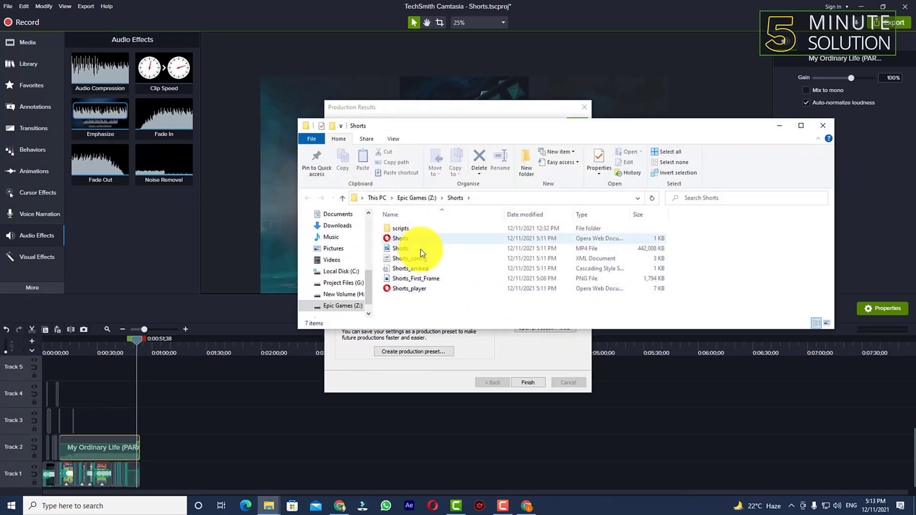
click(445, 252)
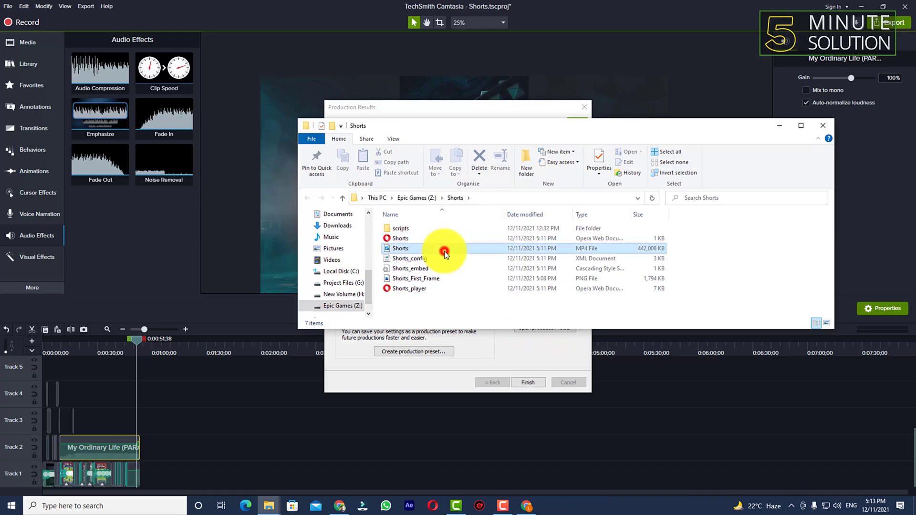
double_click(445, 251)
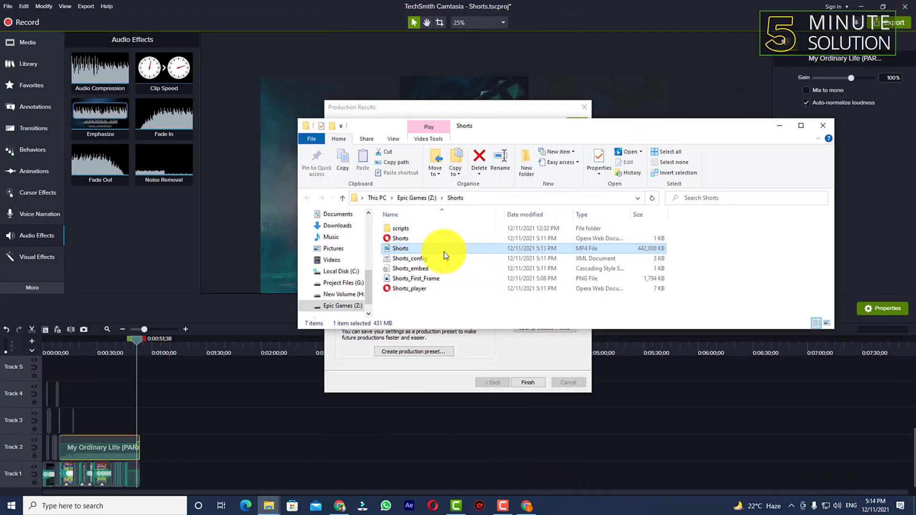
right_click(444, 251)
click(481, 470)
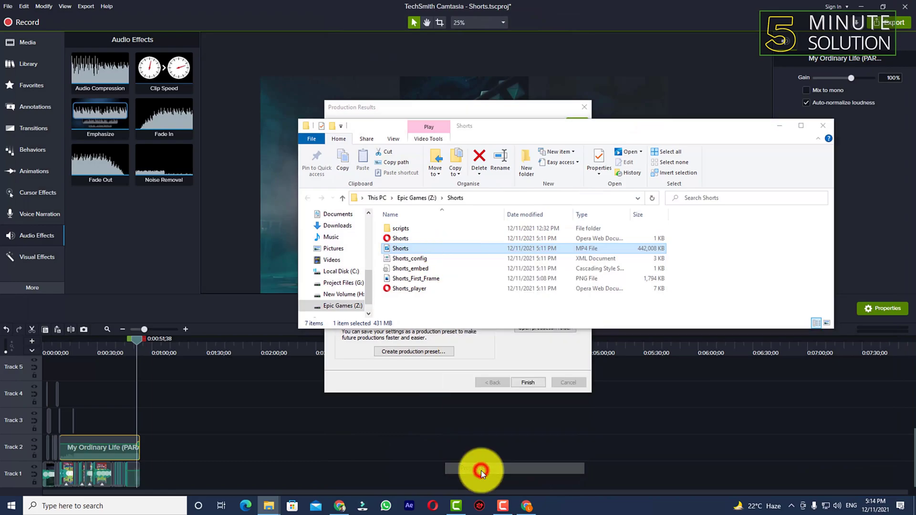
drag(508, 258, 530, 188)
click(533, 205)
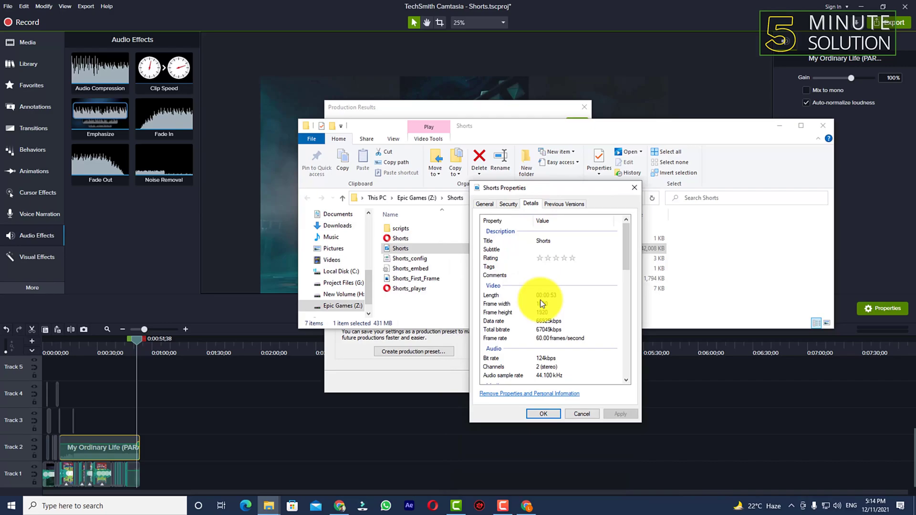
click(588, 411)
click(822, 126)
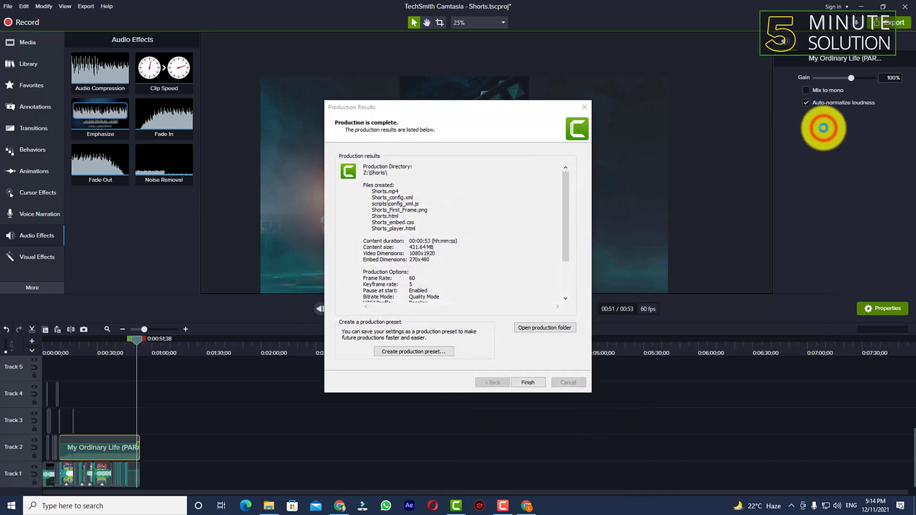